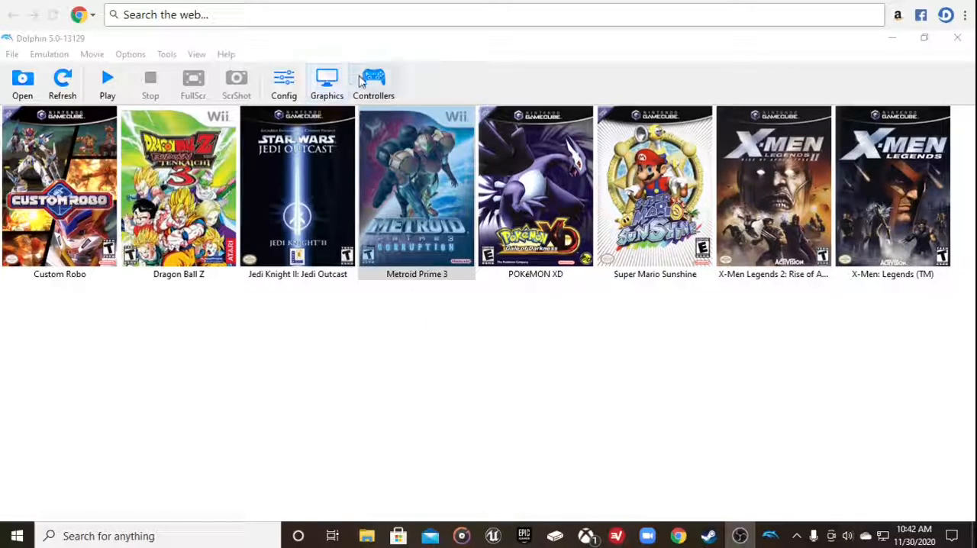
# Configure the GameCube controller at Port 1 to use the XInput/0/Gamepad device, then close its configuration
pyautogui.click(363, 81)
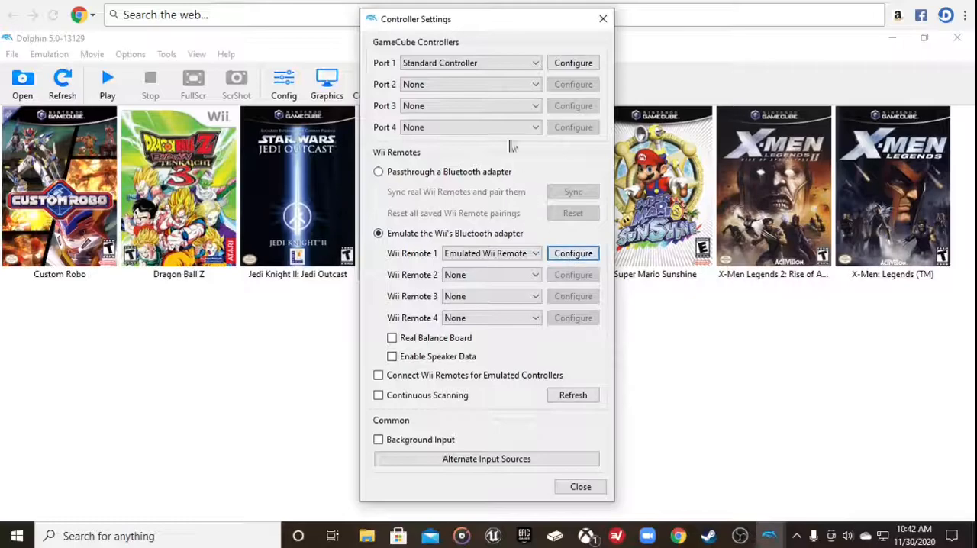
pyautogui.click(573, 64)
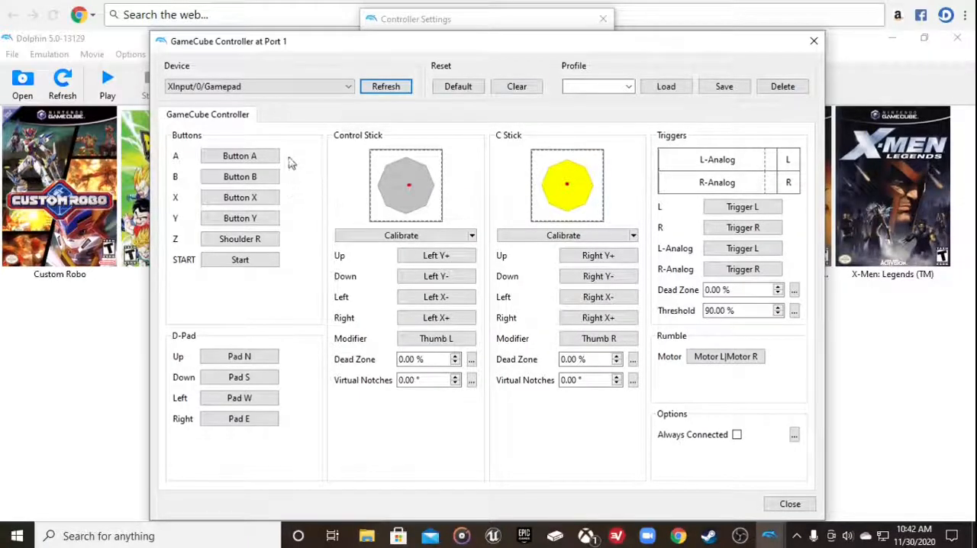
pyautogui.click(278, 93)
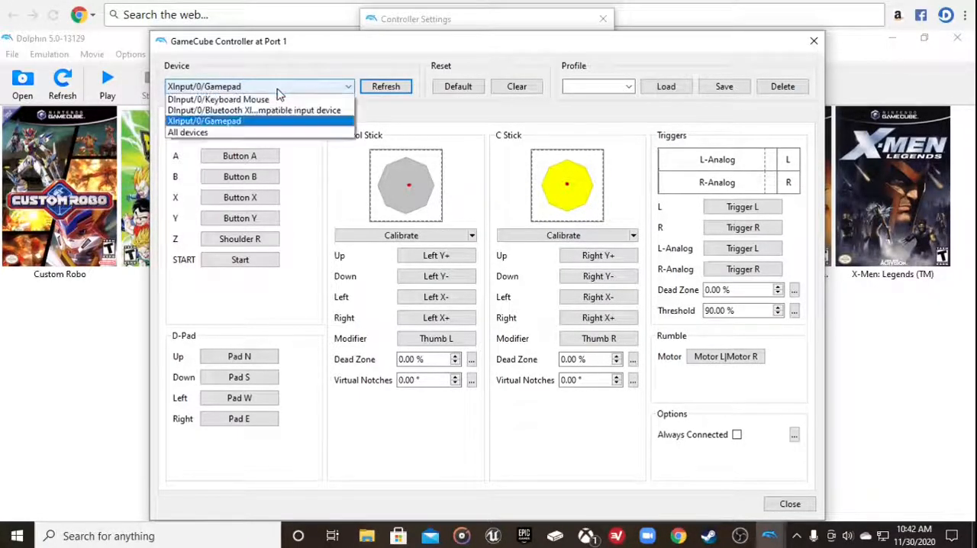
pyautogui.click(243, 127)
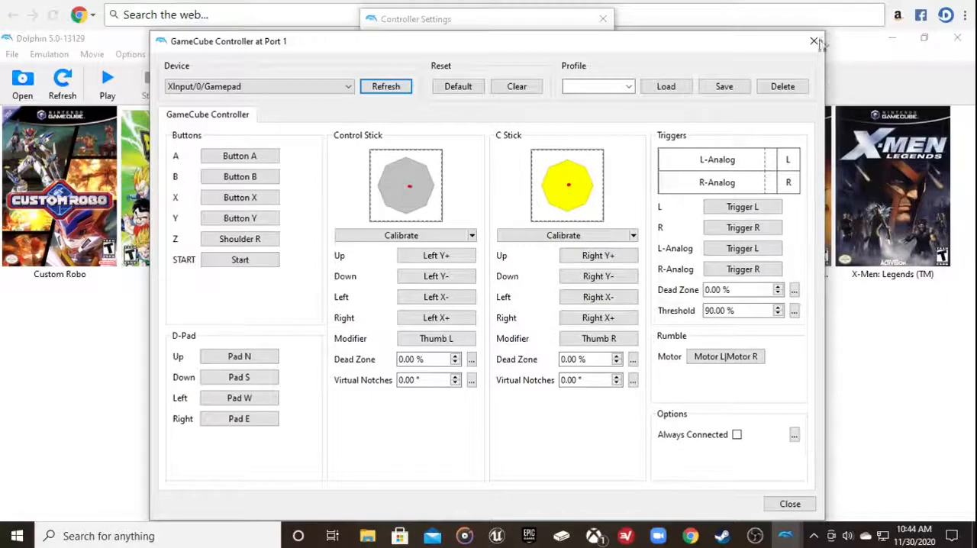
pyautogui.click(790, 504)
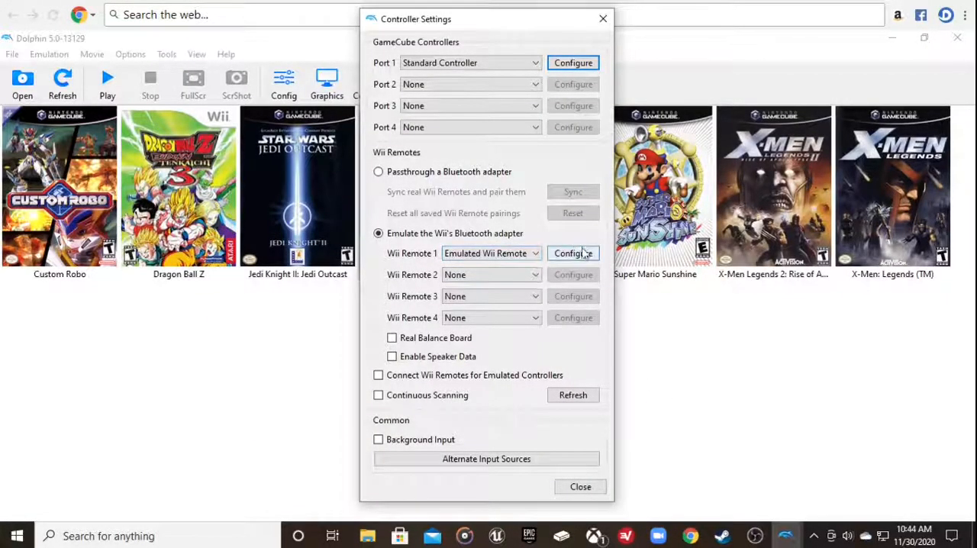
# Keep Wii Remote 1 set to Emulated Wii Remote and open its configuration
pyautogui.click(489, 260)
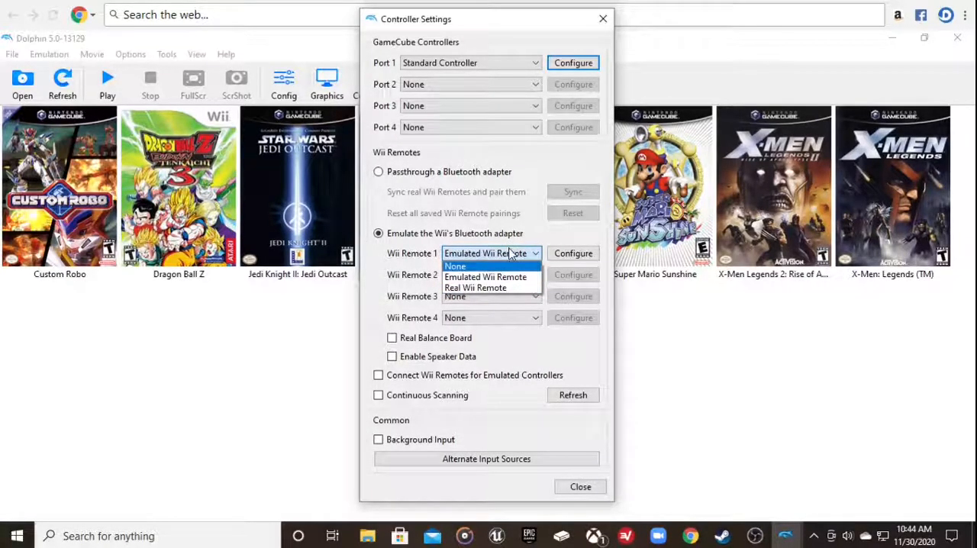
pyautogui.click(510, 253)
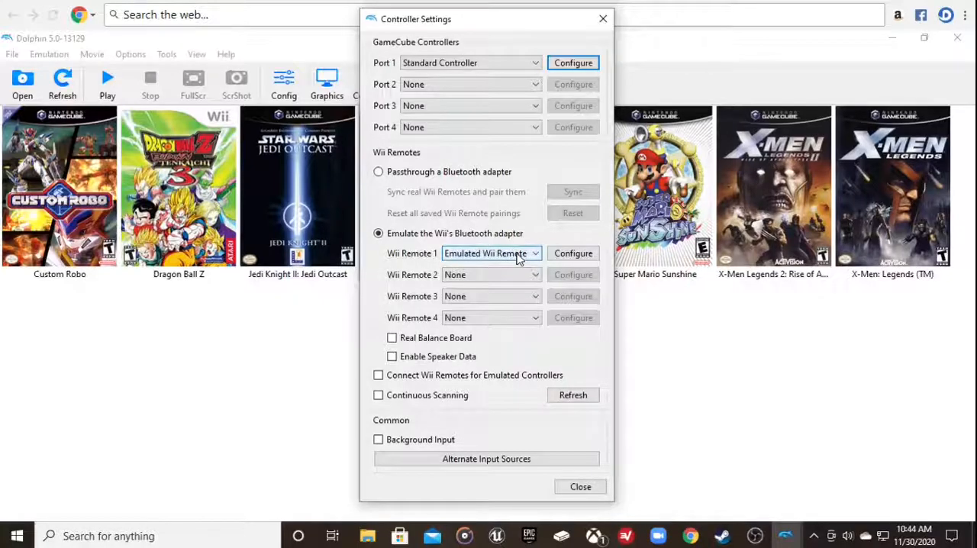
pyautogui.click(565, 255)
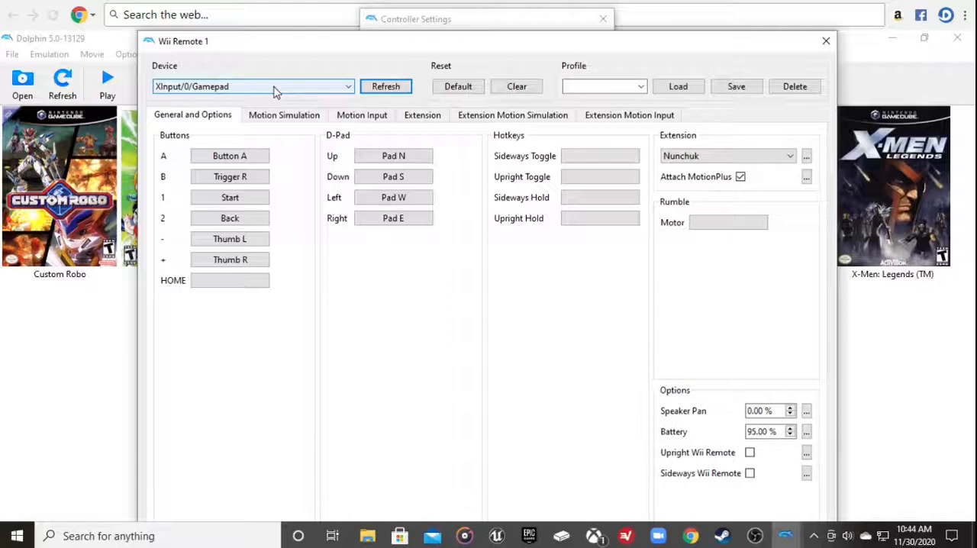
# Assign the gamepad's Button A to the Wii Remote's A button and choose Nunchuk as the extension
pyautogui.click(262, 162)
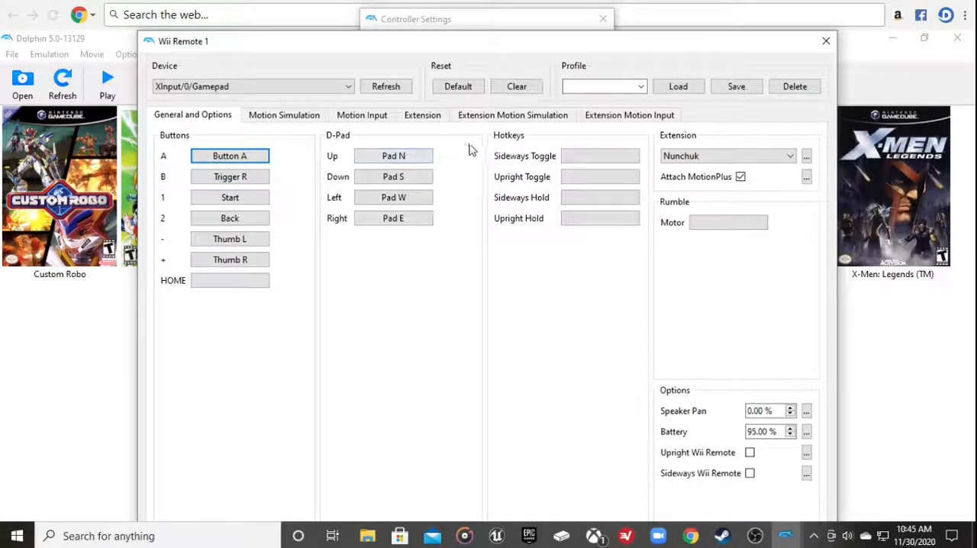
pyautogui.click(682, 155)
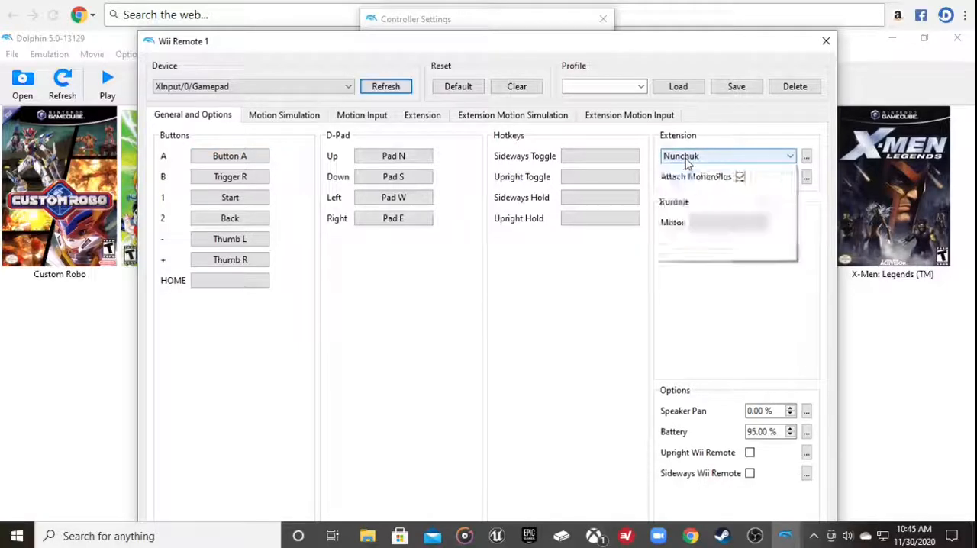
pyautogui.click(685, 181)
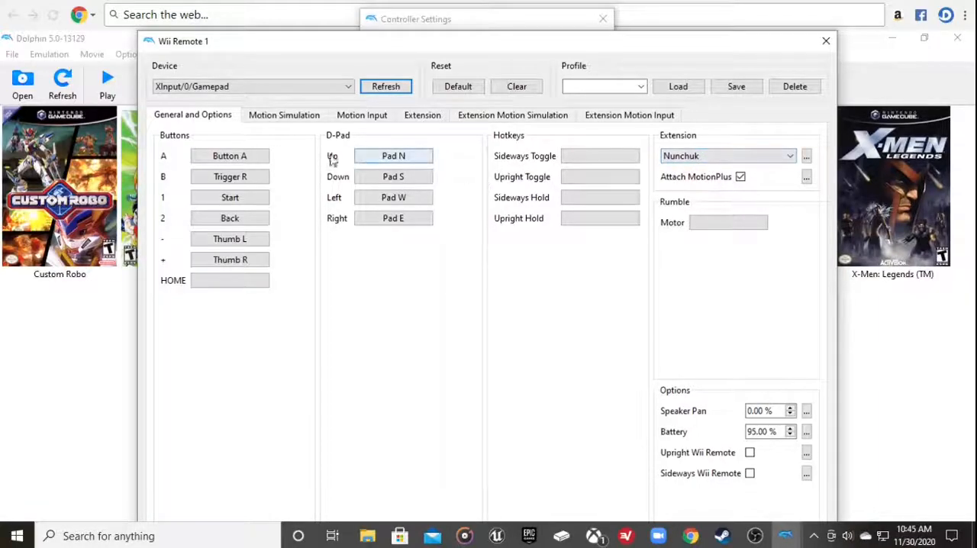
# Open the Wii Remote's simulated Tilt Forward input for advanced editing and append Shoulder L to its expression
pyautogui.click(290, 121)
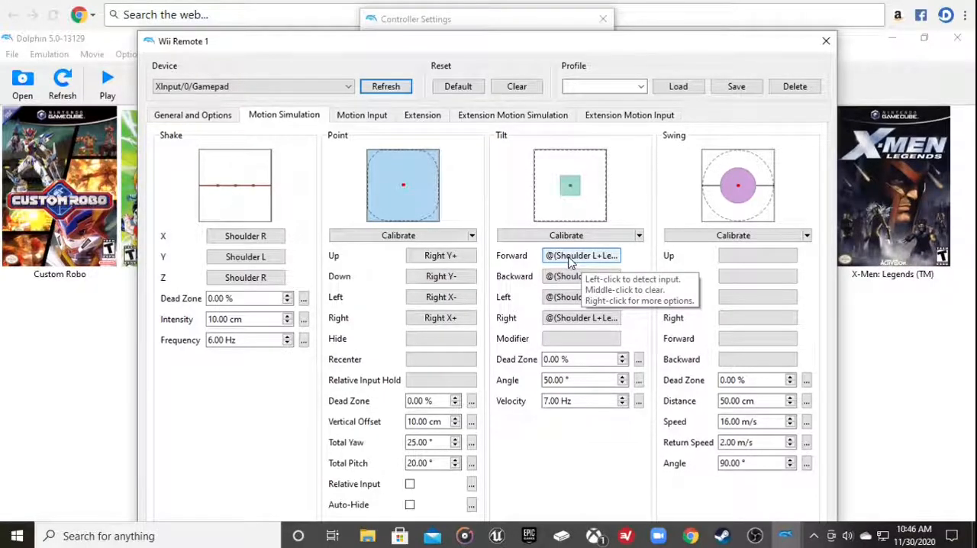
pyautogui.click(568, 255)
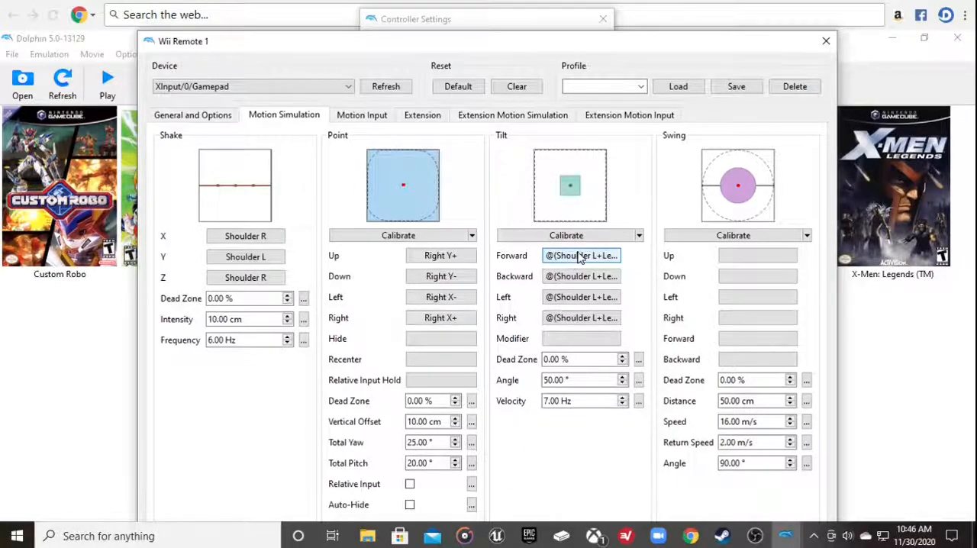
pyautogui.rightClick(578, 258)
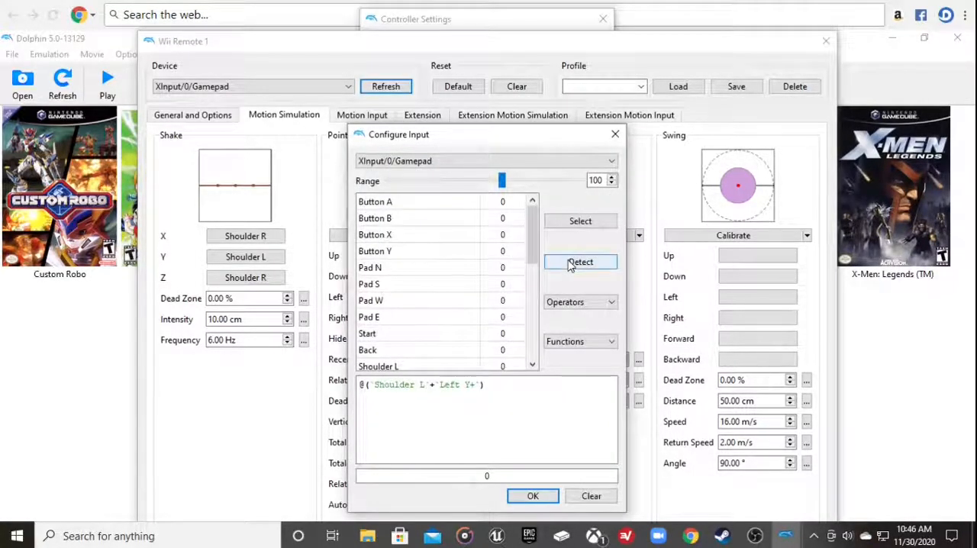
pyautogui.scroll(-2, 416, 303)
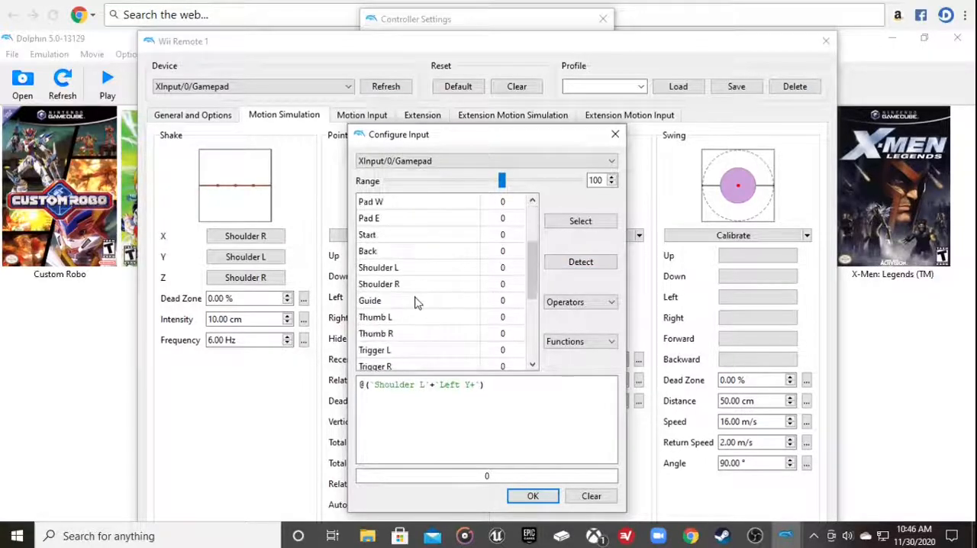
pyautogui.scroll(-1, 416, 303)
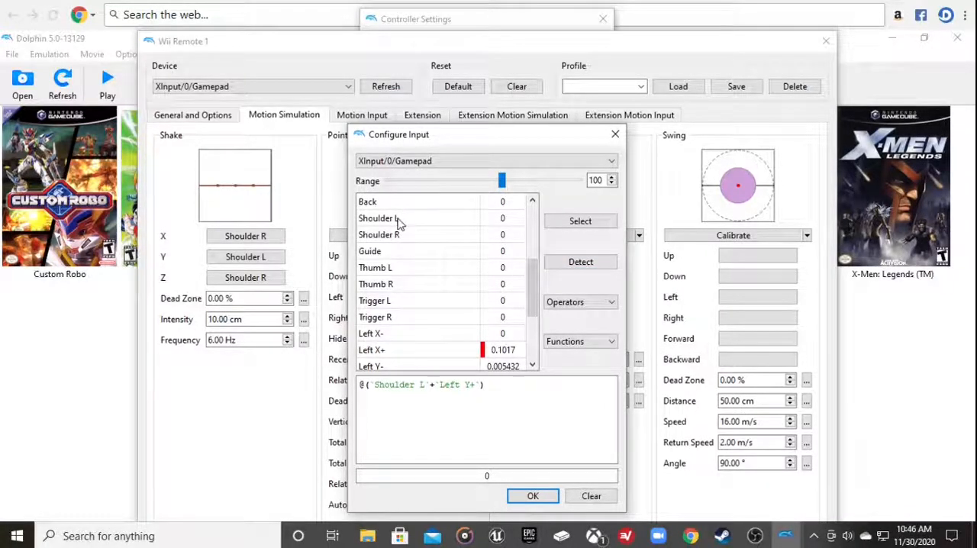
pyautogui.click(397, 220)
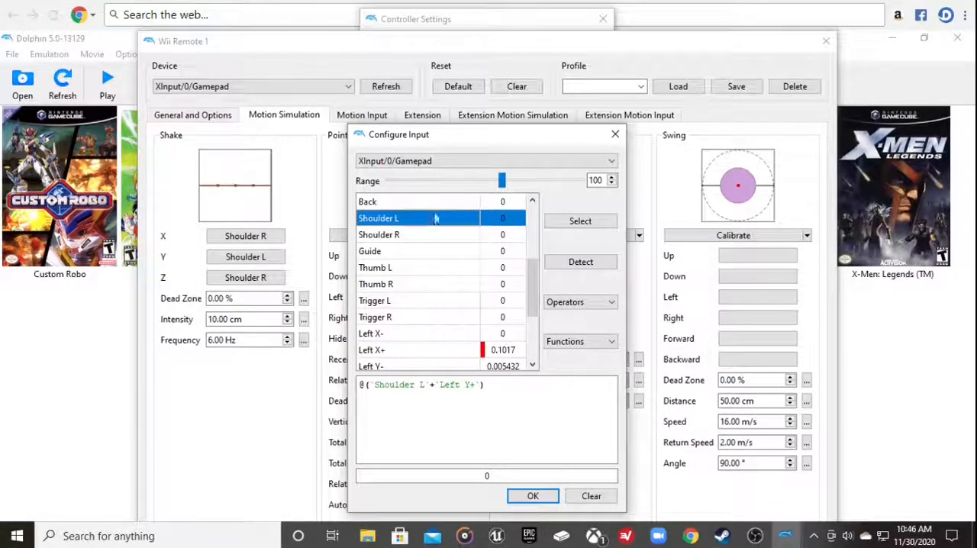
pyautogui.click(580, 223)
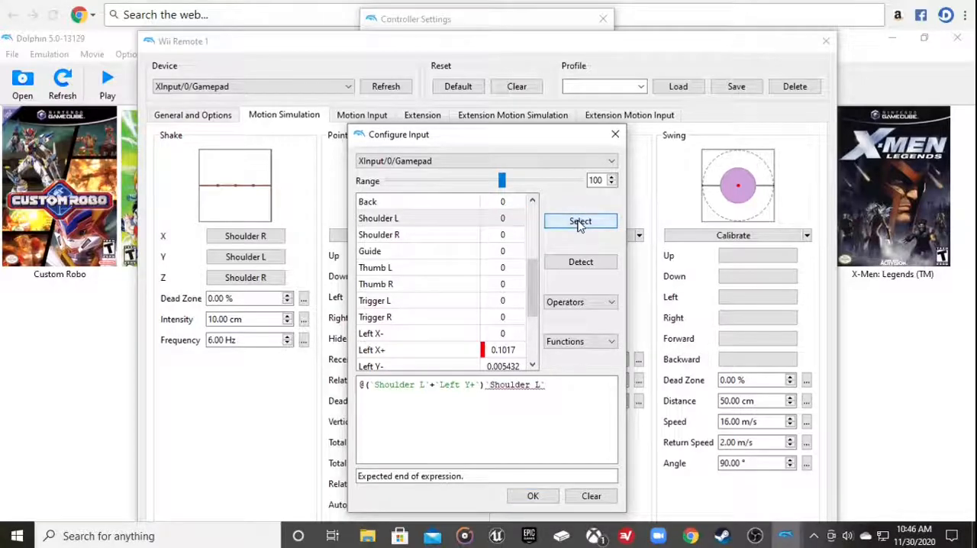
# Append the Add operator followed by Left Y+ to the Tilt Forward expression
pyautogui.click(577, 305)
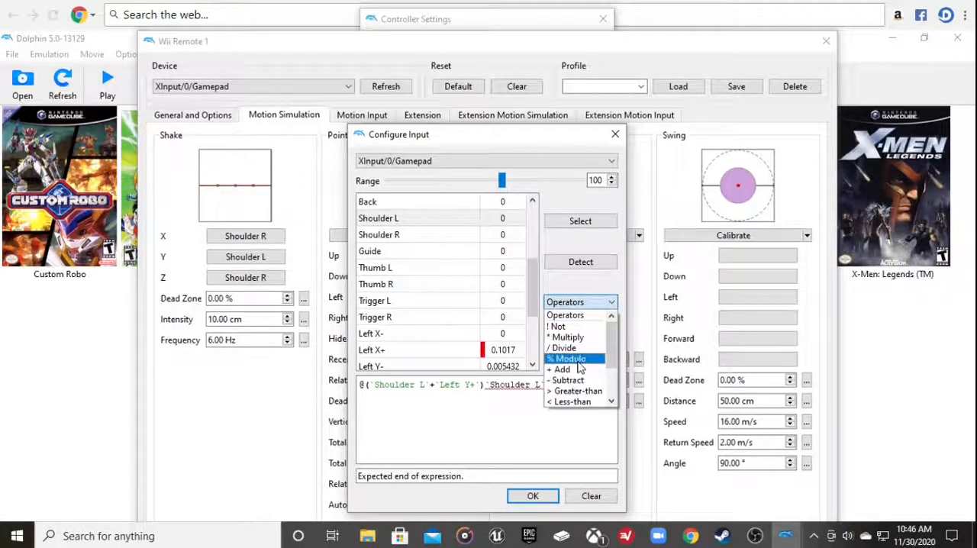
pyautogui.scroll(-2, 578, 370)
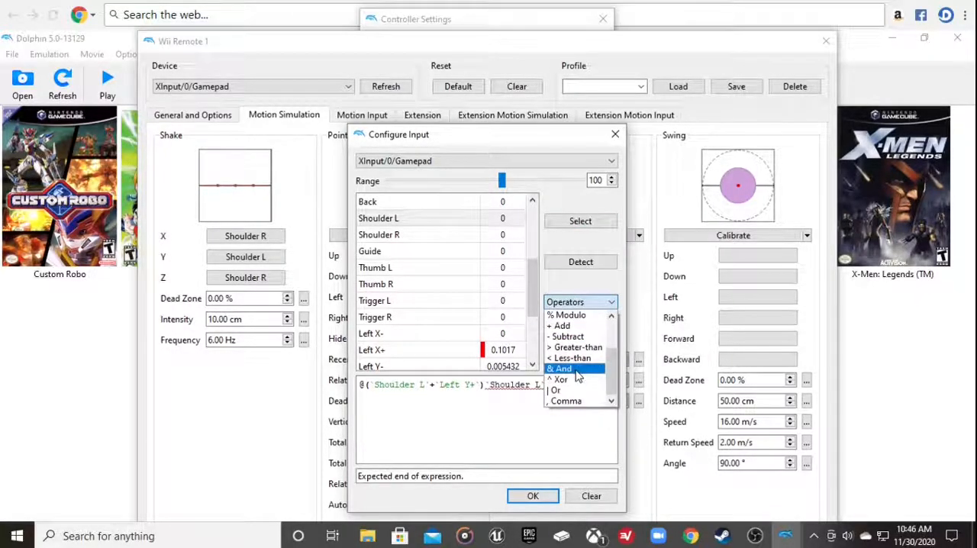
pyautogui.scroll(1, 578, 374)
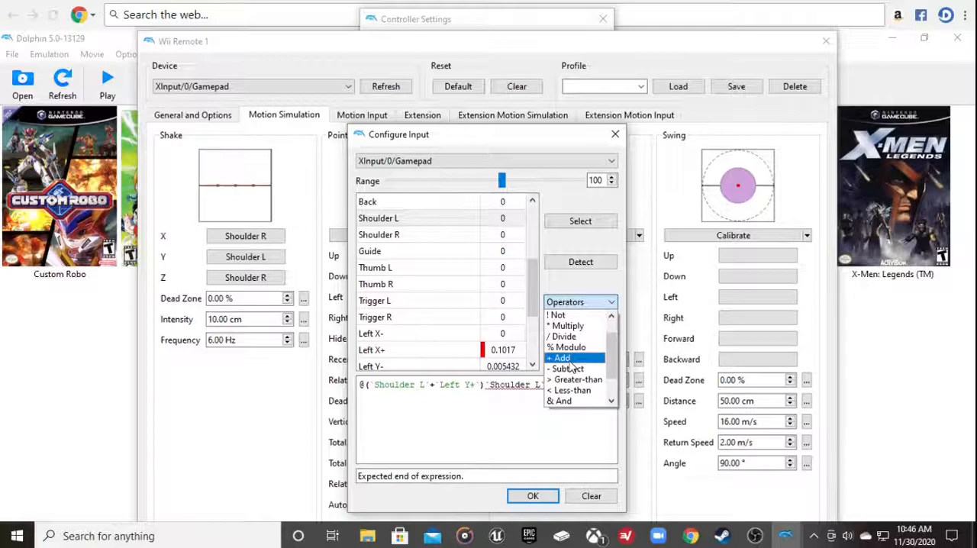
pyautogui.click(570, 361)
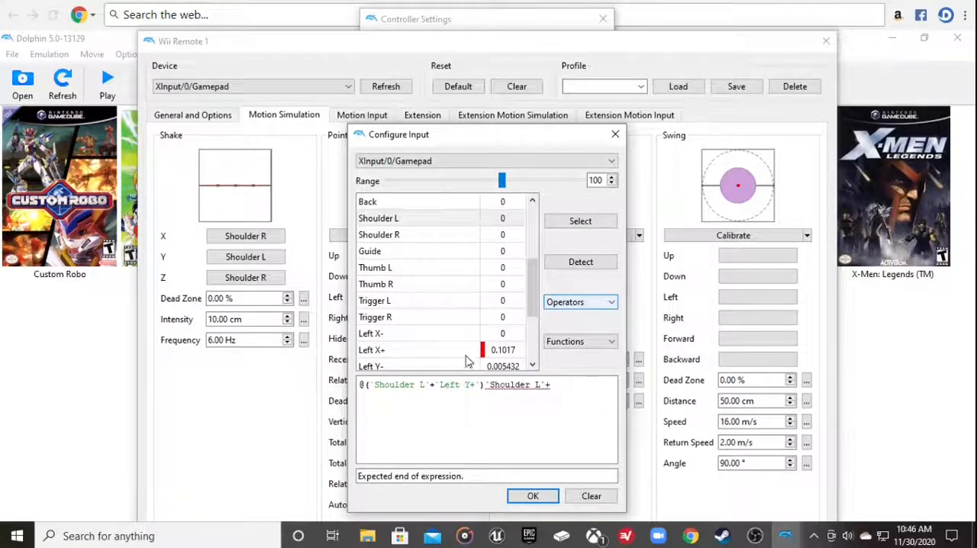
pyautogui.scroll(-1, 496, 284)
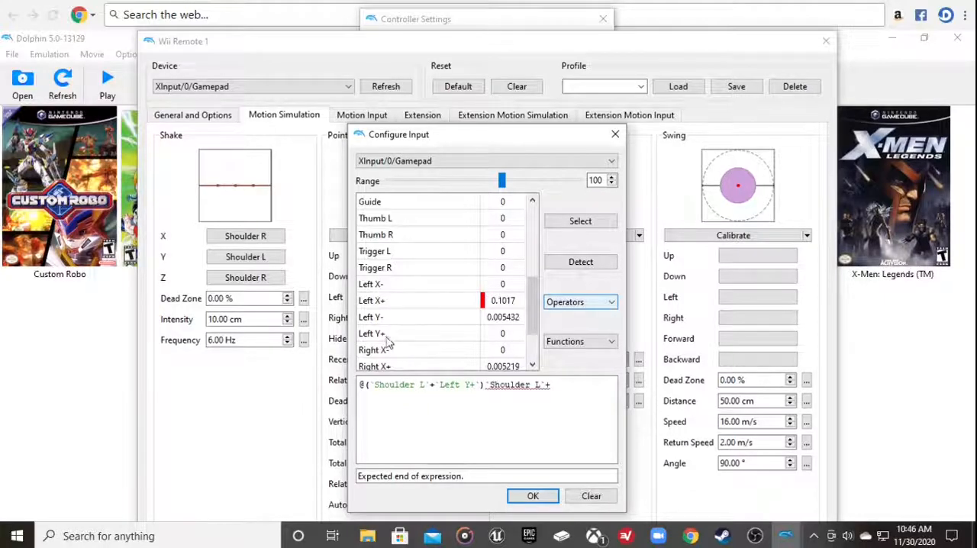
pyautogui.click(386, 336)
pyautogui.click(567, 221)
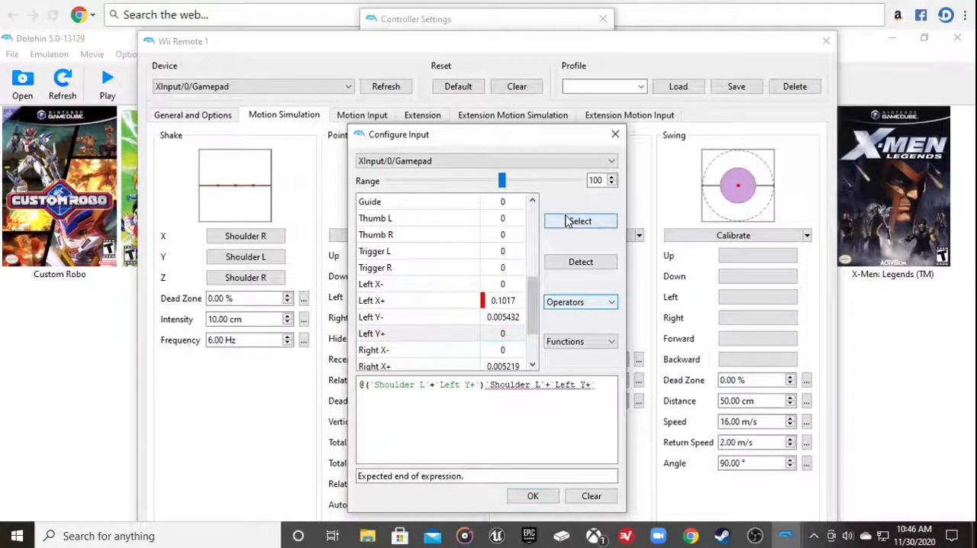
# Delete the appended Shoulder L + Left Y+ text, leaving @(`Shoulder L`+`Left Y+`) as the Tilt Forward expression, and accept it
pyautogui.click(594, 390)
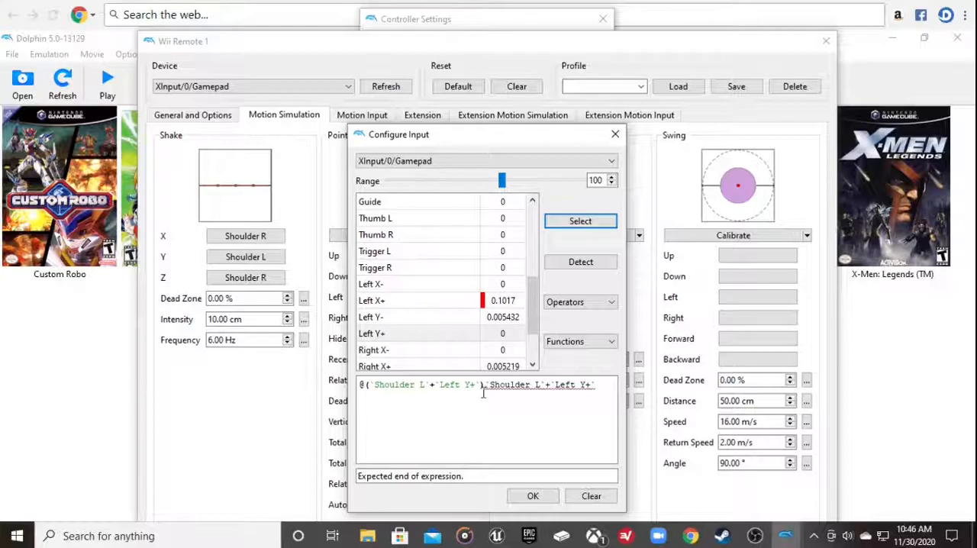
pyautogui.click(603, 391)
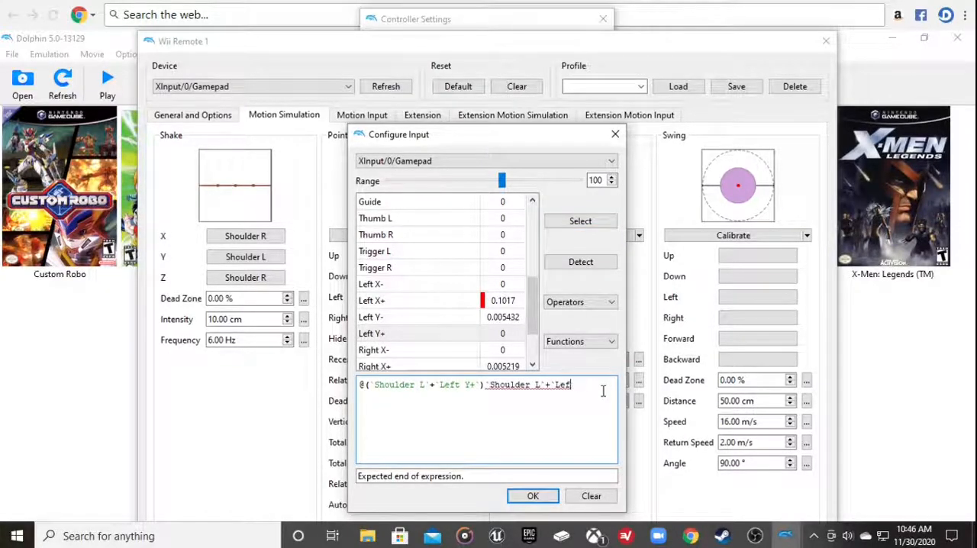
pyautogui.press('BackSpace')
pyautogui.press('BackSpace')
pyautogui.press('BackSpace')
pyautogui.press('BackSpace')
pyautogui.press('BackSpace')
pyautogui.press('BackSpace')
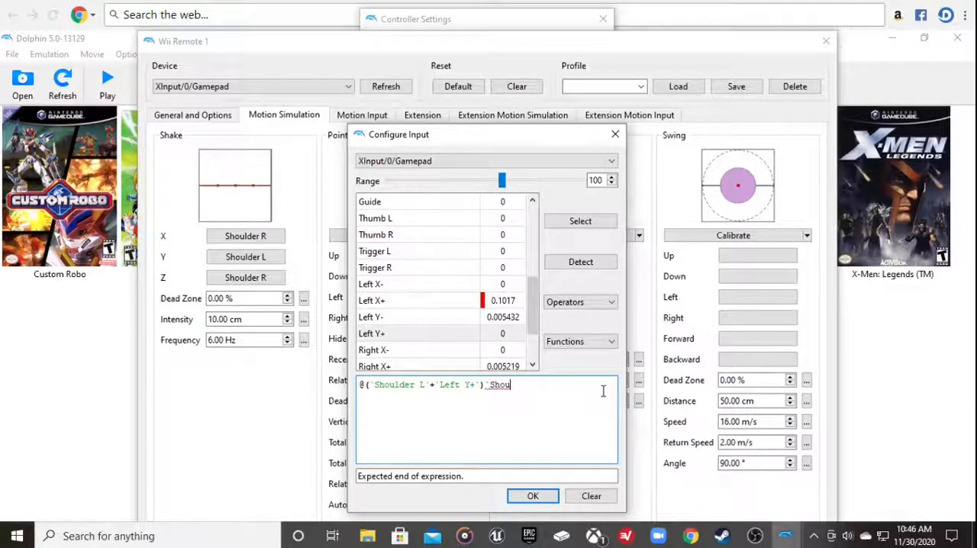
pyautogui.press('BackSpace')
pyautogui.press('BackSpace')
pyautogui.press('BackSpace')
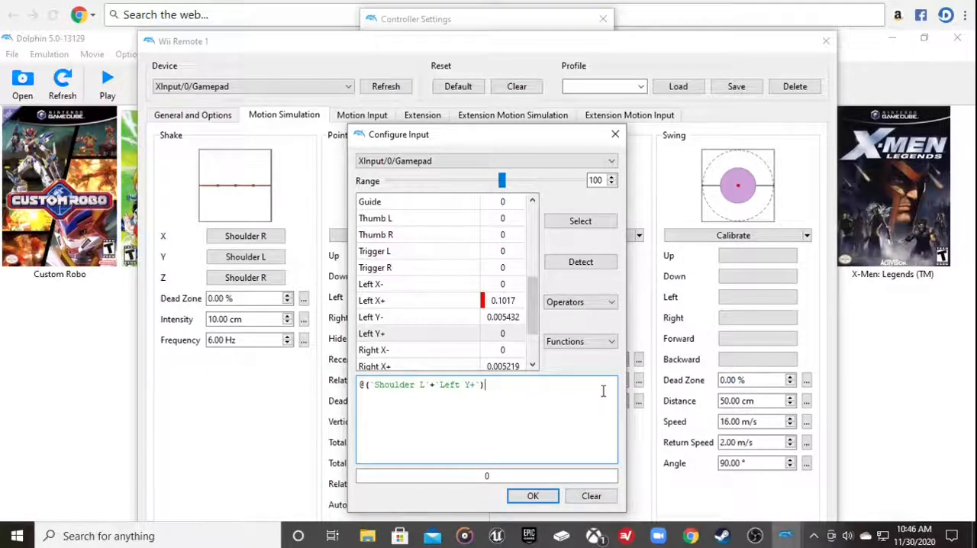
pyautogui.click(533, 496)
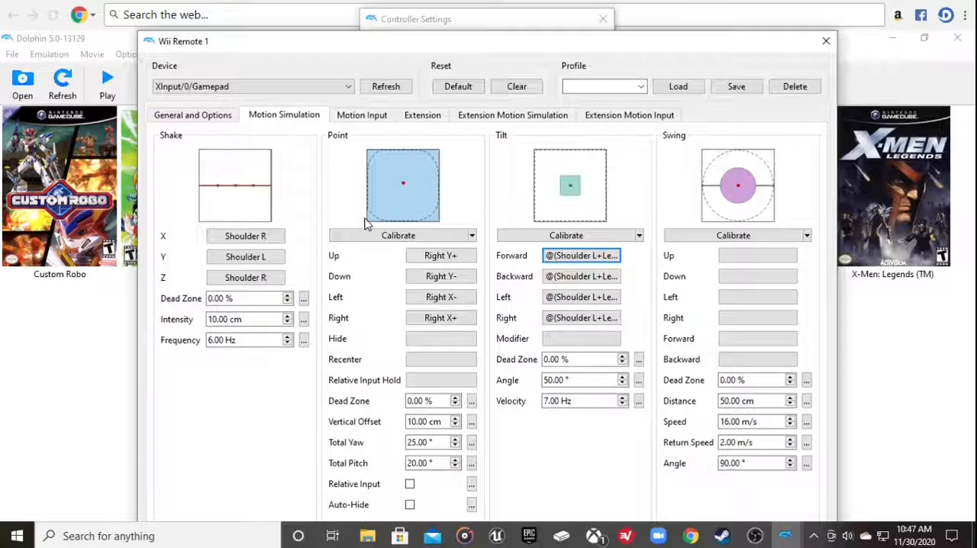
# Assign Shoulder L to the Y axis of the Nunchuk's simulated shake motion
pyautogui.click(373, 119)
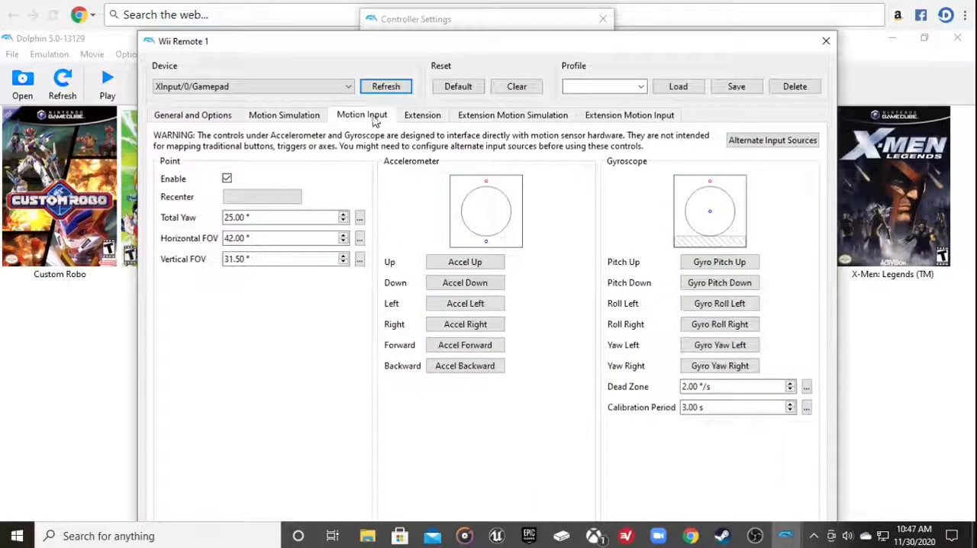
pyautogui.click(418, 120)
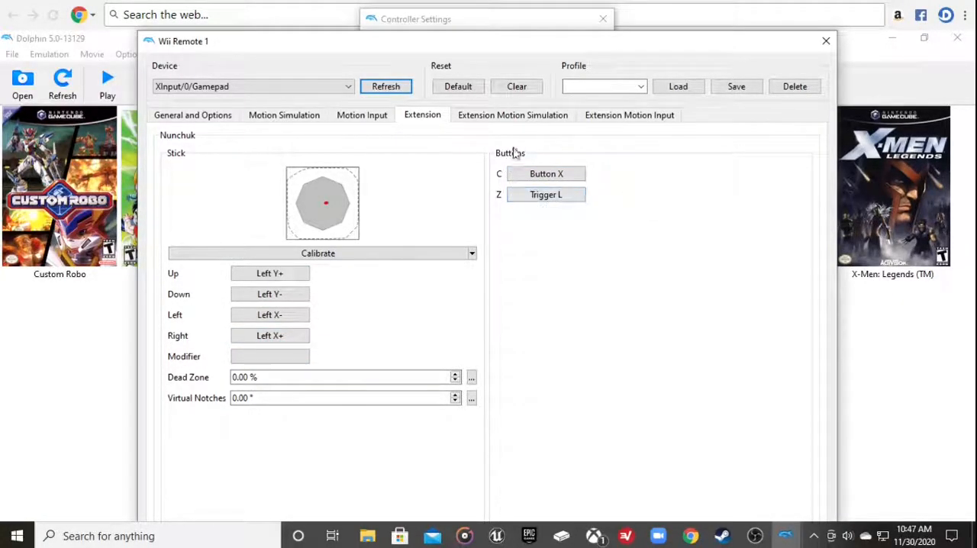
pyautogui.click(522, 116)
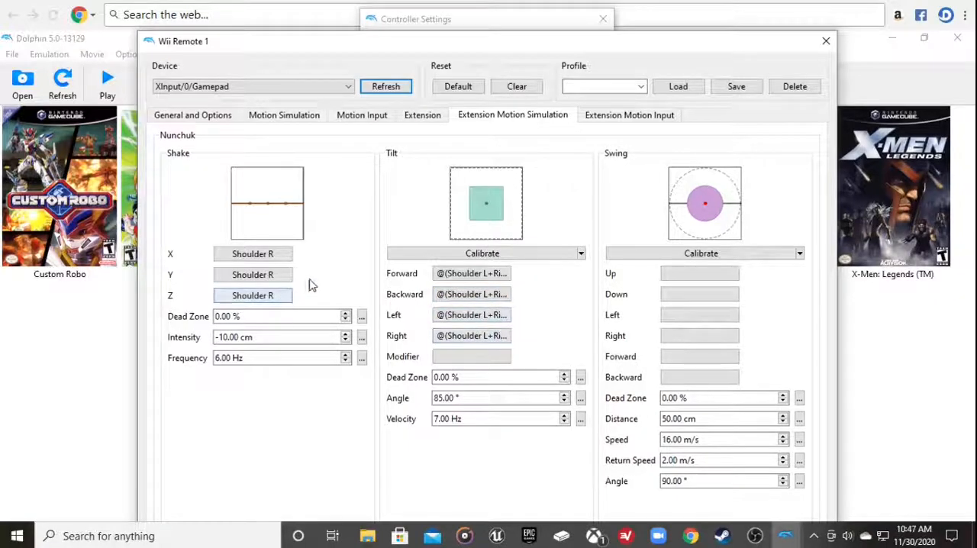
pyautogui.click(284, 282)
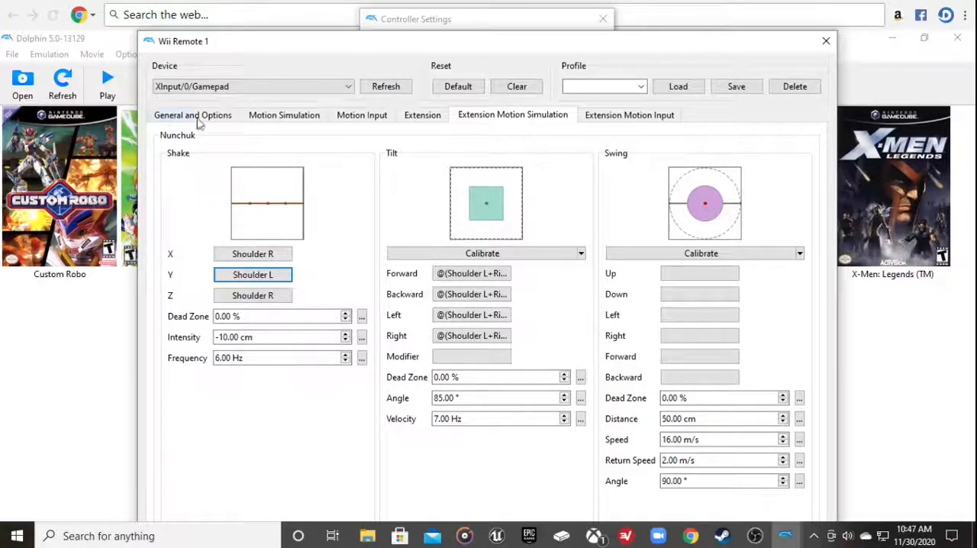
# Review the Wii Remote's motion simulation settings and the Nunchuk's accelerometer motion input mappings
pyautogui.click(281, 115)
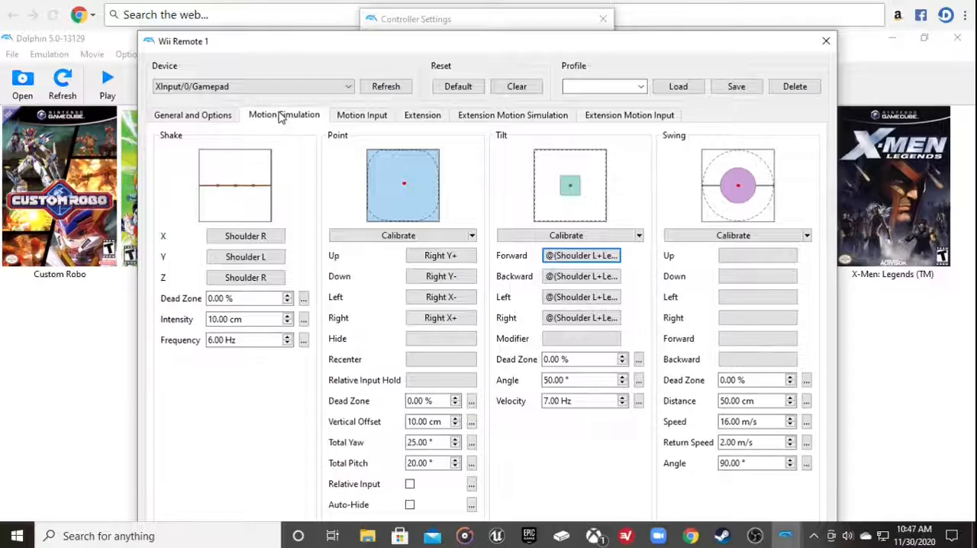
pyautogui.click(593, 117)
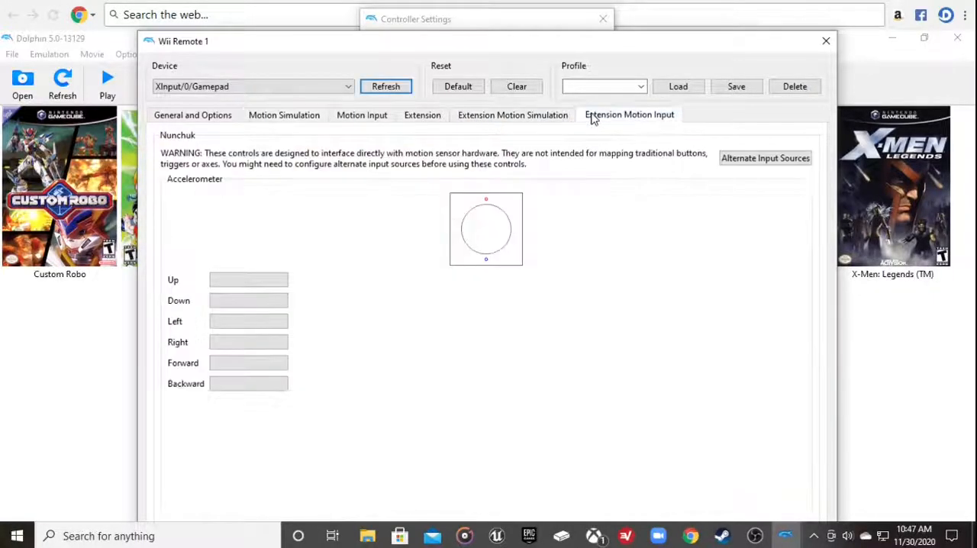
# Check the motion simulation mappings and assign Shoulder R to the Y axis of the Nunchuk's simulated shake
pyautogui.click(524, 118)
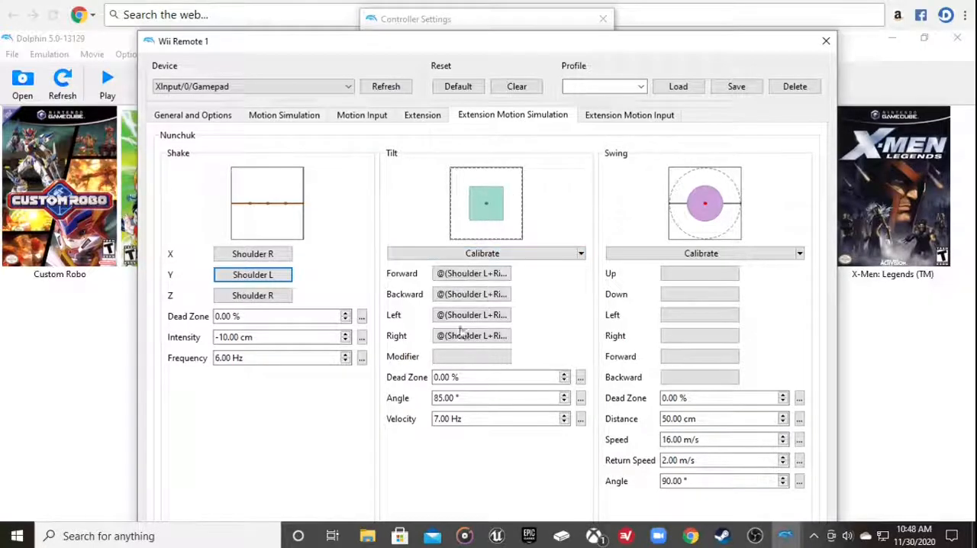
pyautogui.click(302, 116)
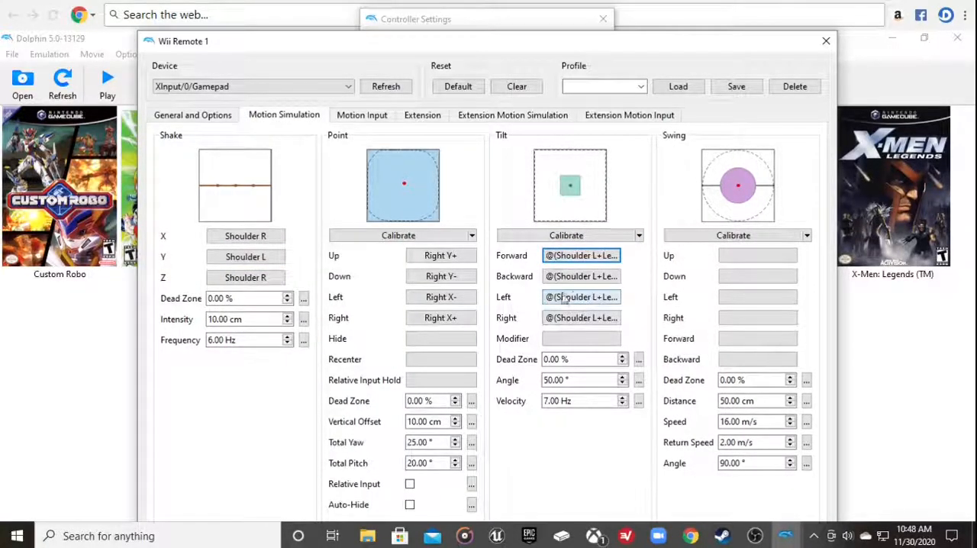
pyautogui.click(591, 115)
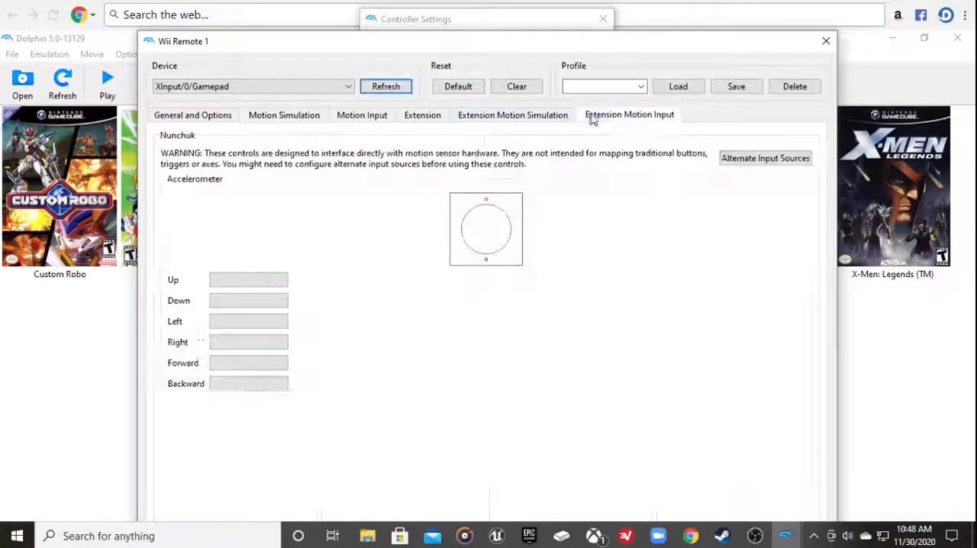
pyautogui.click(450, 116)
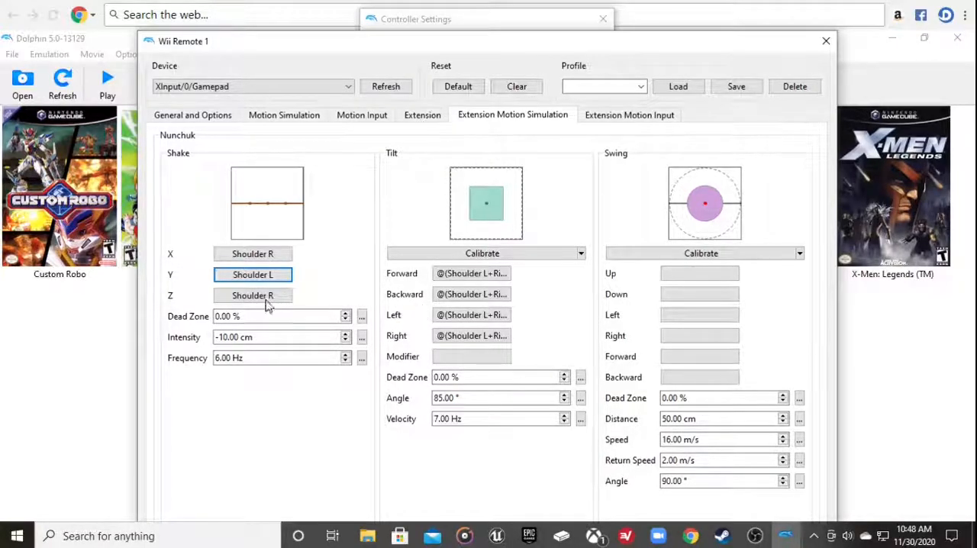
pyautogui.click(280, 277)
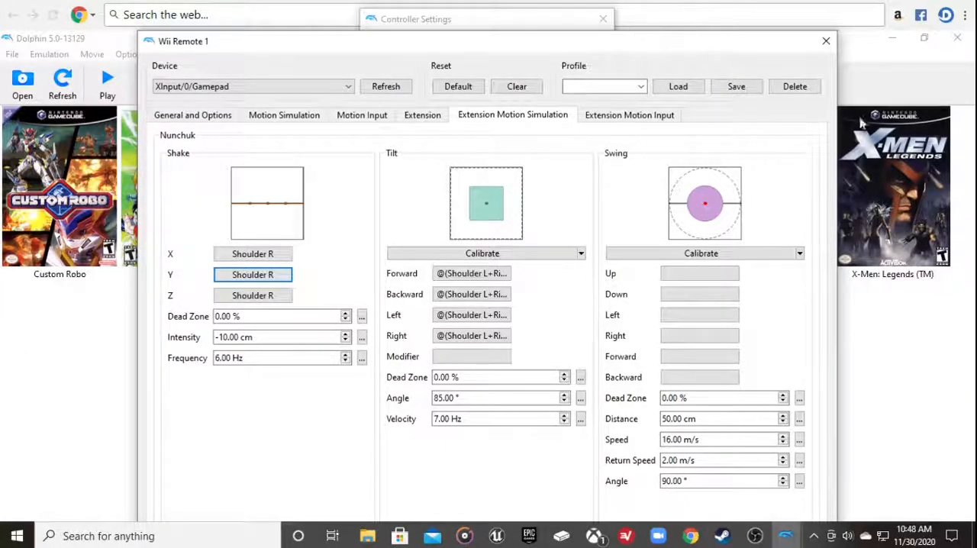
# Close the Wii Remote 1 configuration and the Controller Settings window
pyautogui.click(785, 534)
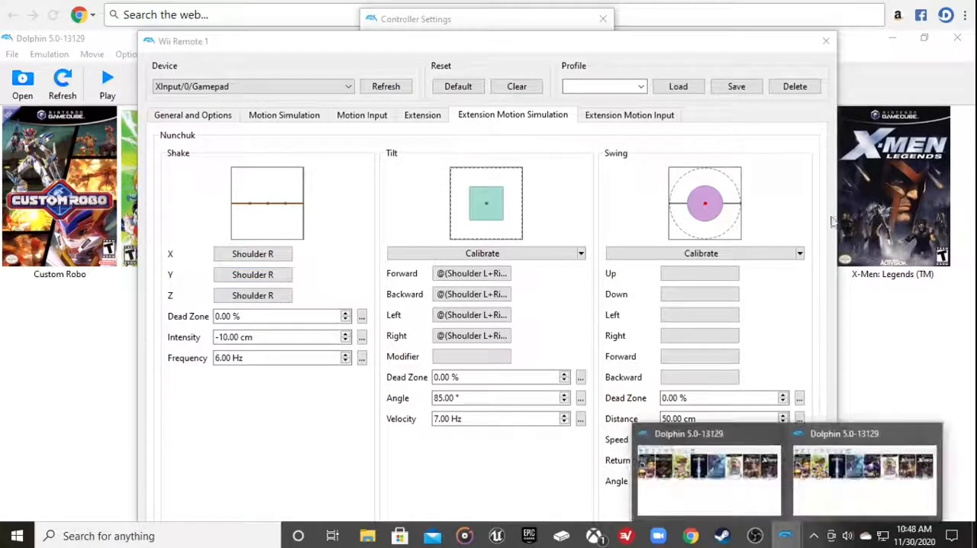
pyautogui.click(812, 475)
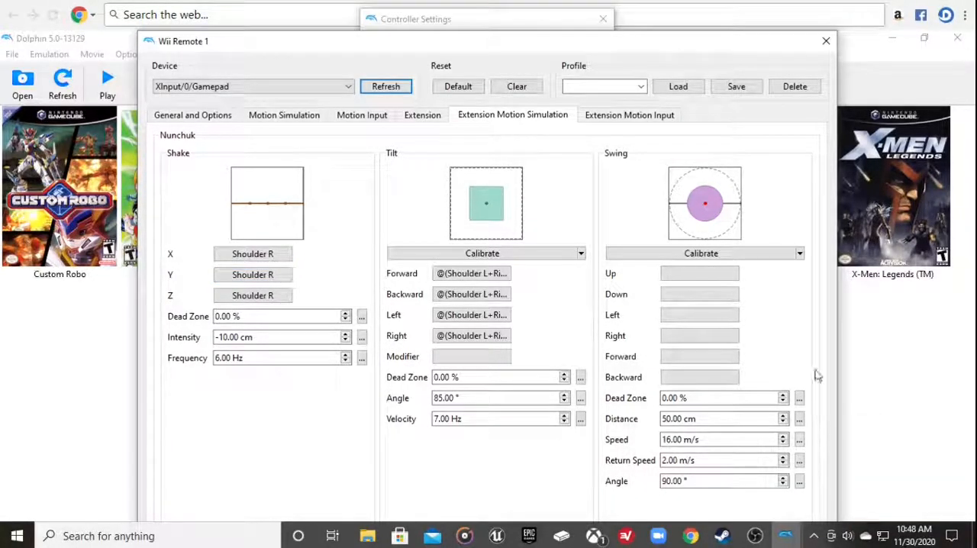
pyautogui.click(820, 49)
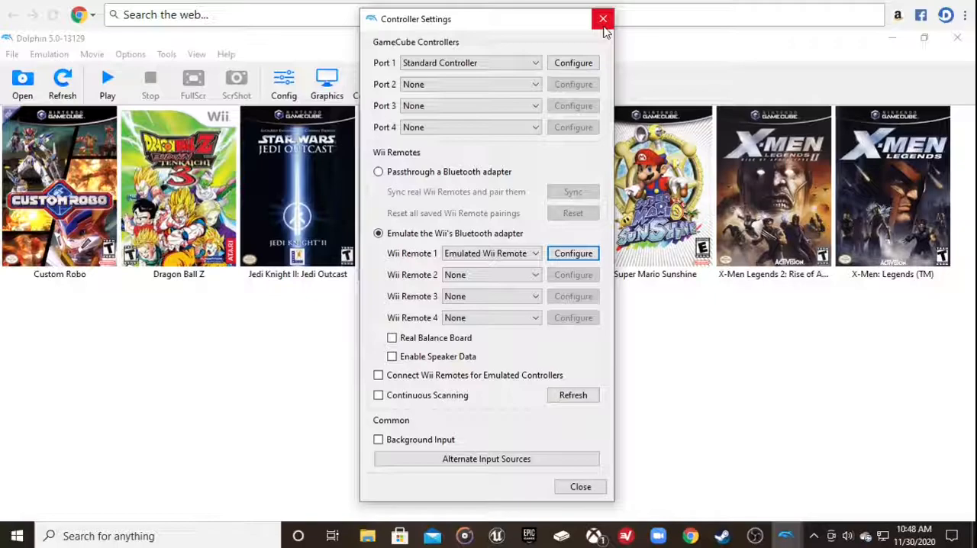
pyautogui.click(603, 29)
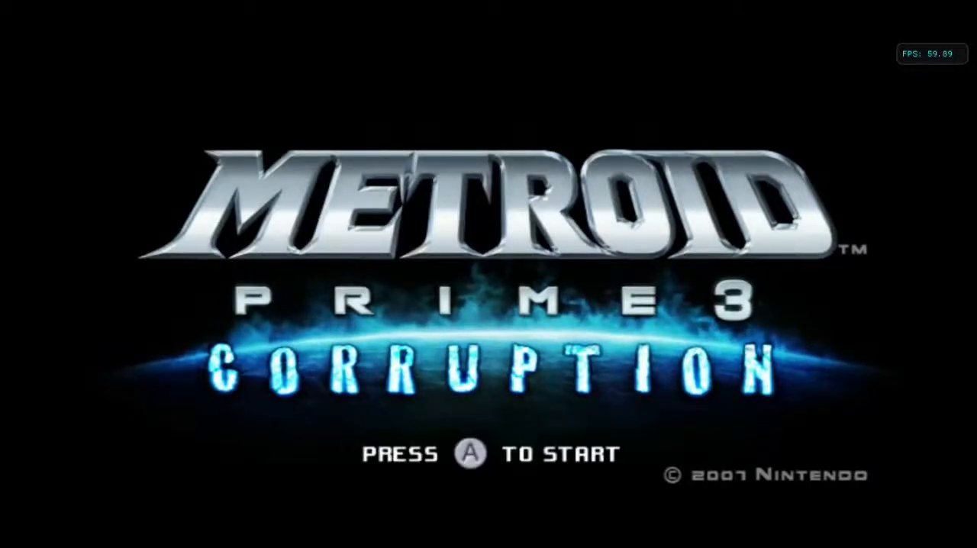
# Start a Metroid Prime 3: Corruption game from the first save slot on Hypermode difficulty
pyautogui.press('a')
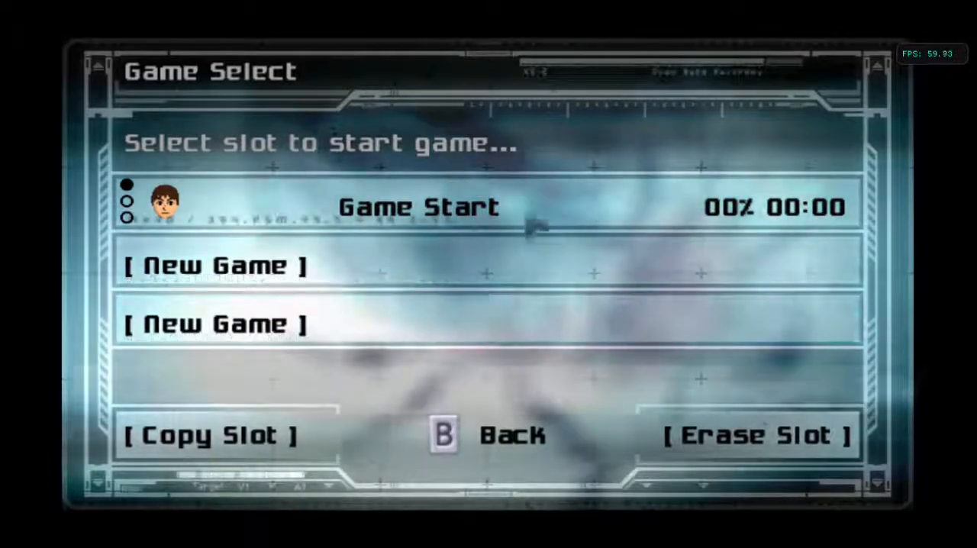
pyautogui.click(421, 217)
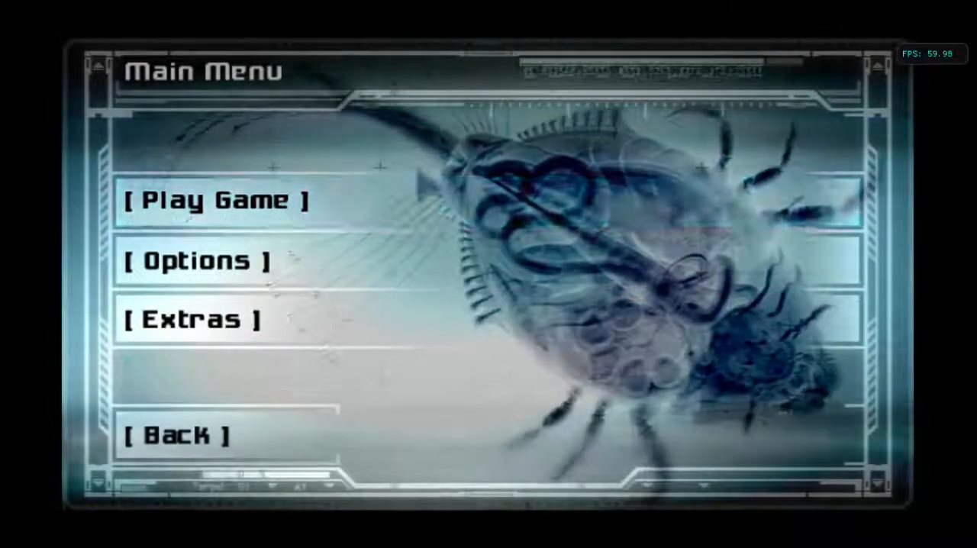
pyautogui.click(447, 205)
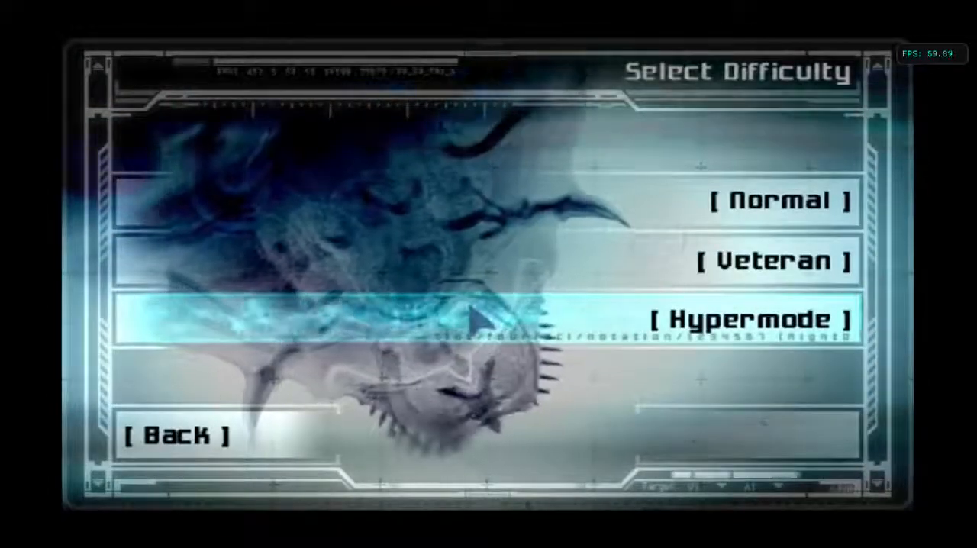
pyautogui.click(476, 317)
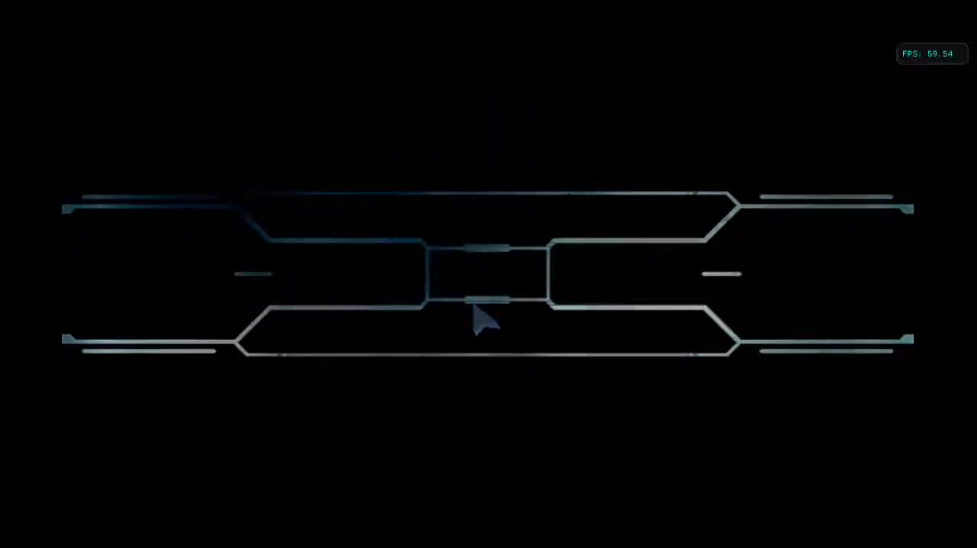